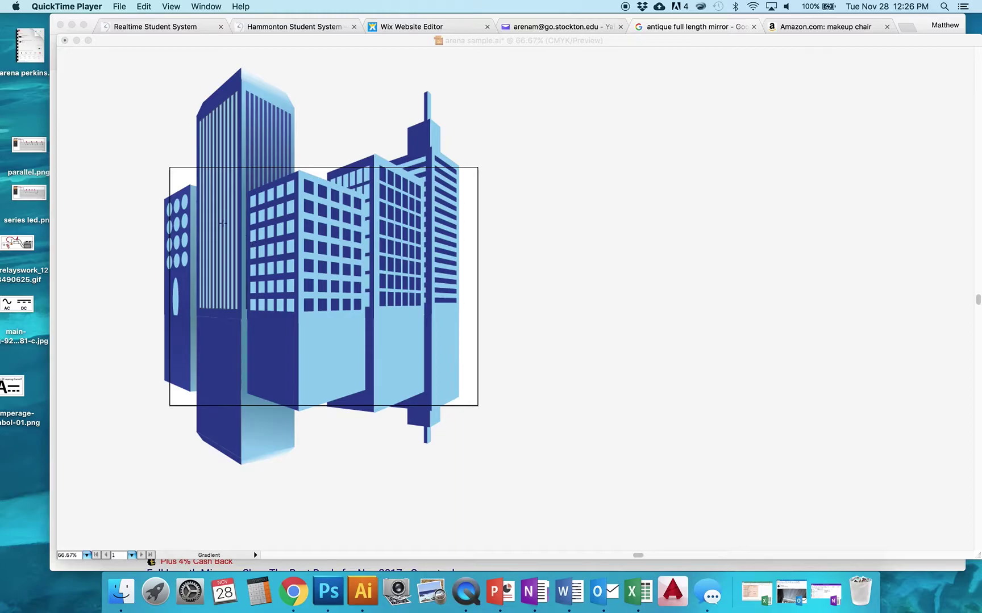
- Hide the buildings and cover the reflection with a rectangle with a vertical white-to-black gradient
left_click(389, 39)
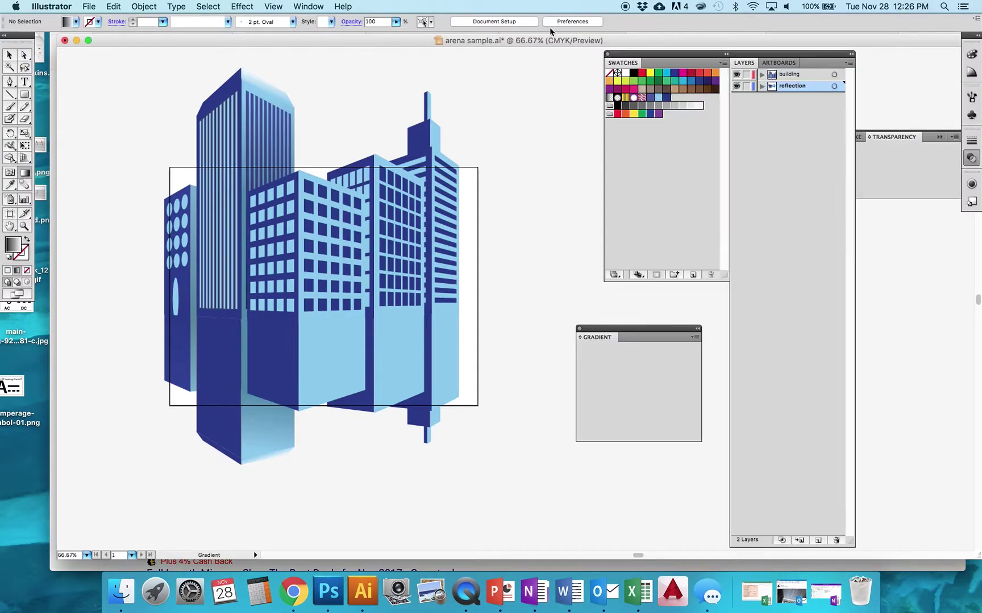
left_click(737, 74)
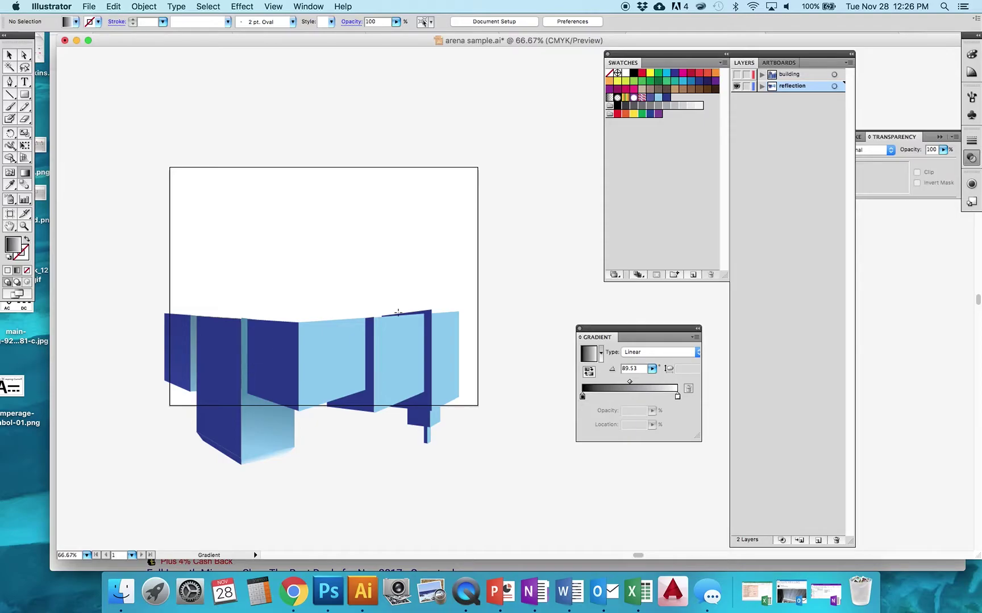
left_click(25, 82)
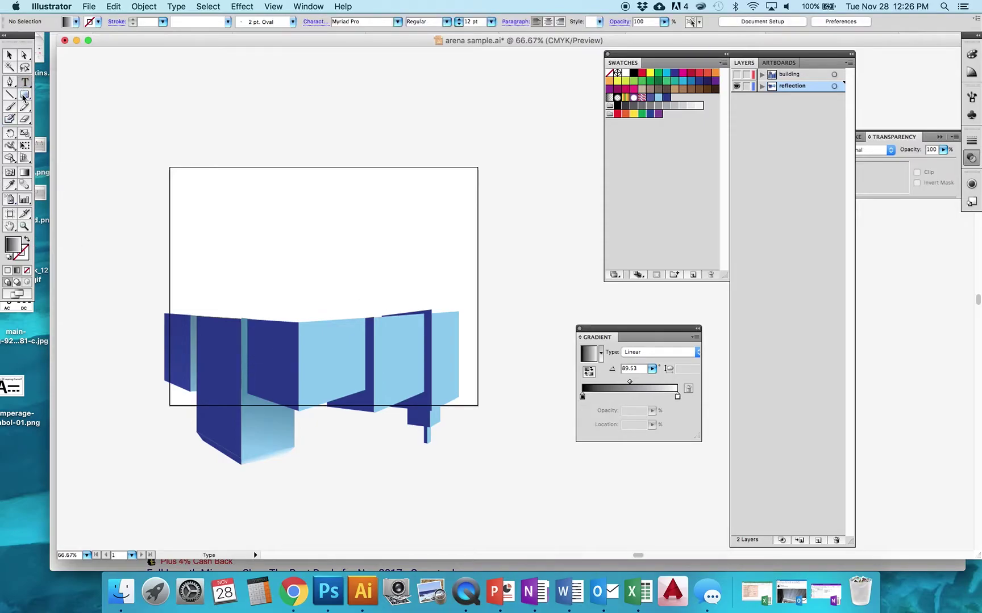
left_click(23, 95)
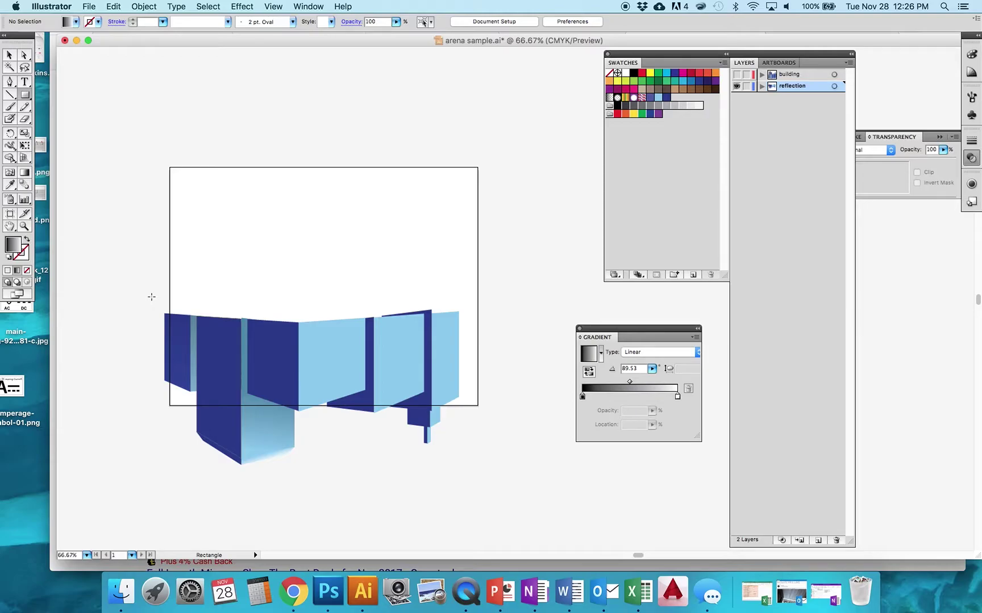
left_click_drag(151, 296, 490, 481)
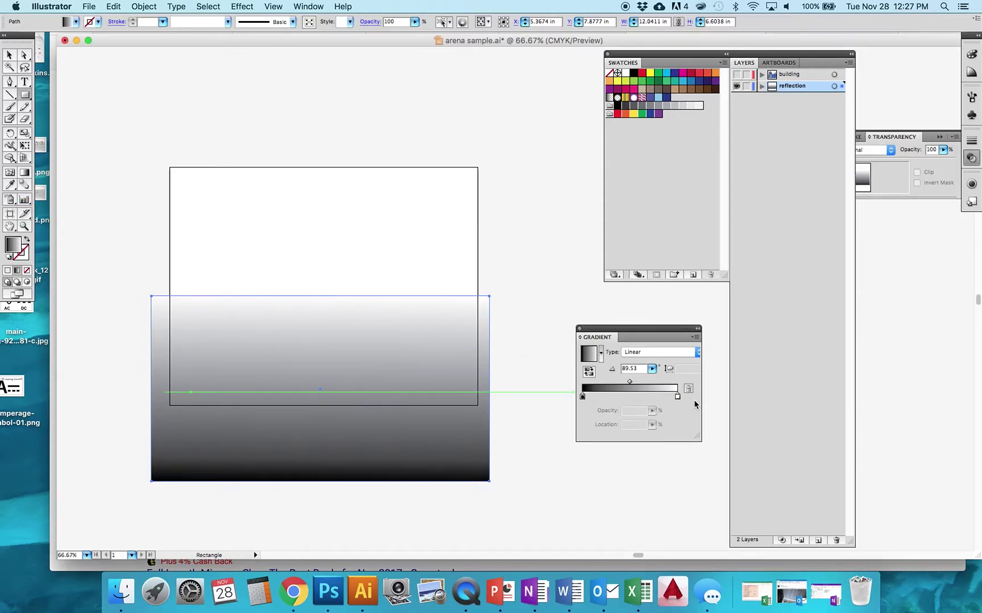
left_click_drag(326, 317, 327, 474)
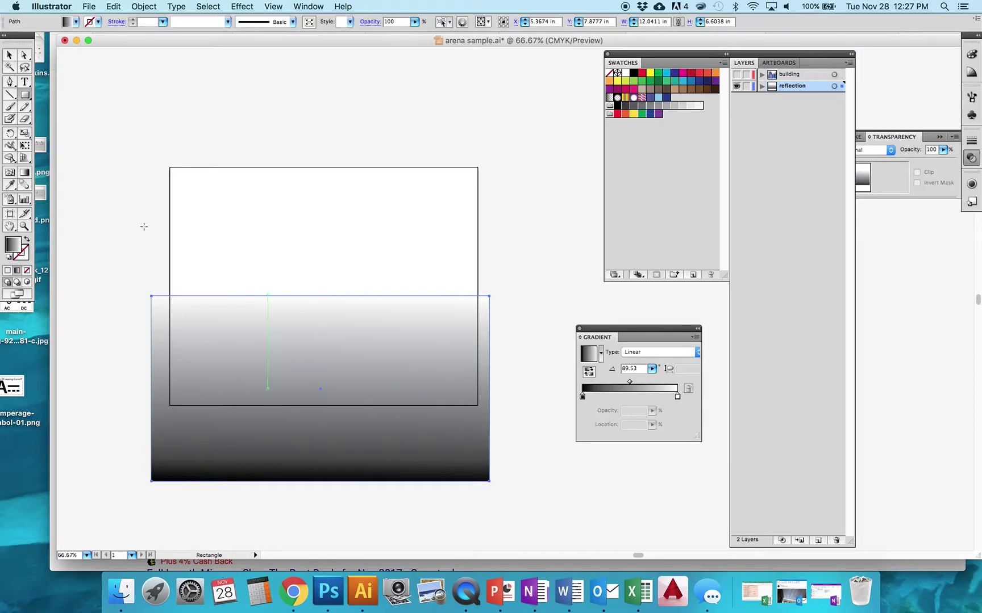
- Select all artwork on the reflection layer, including the gradient rectangle
left_click(9, 54)
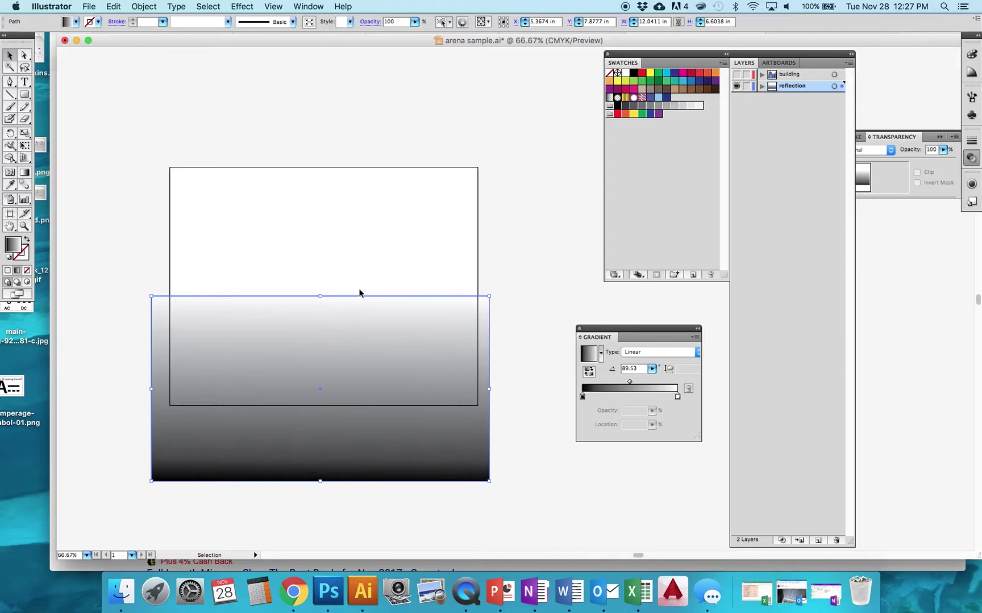
left_click(761, 86)
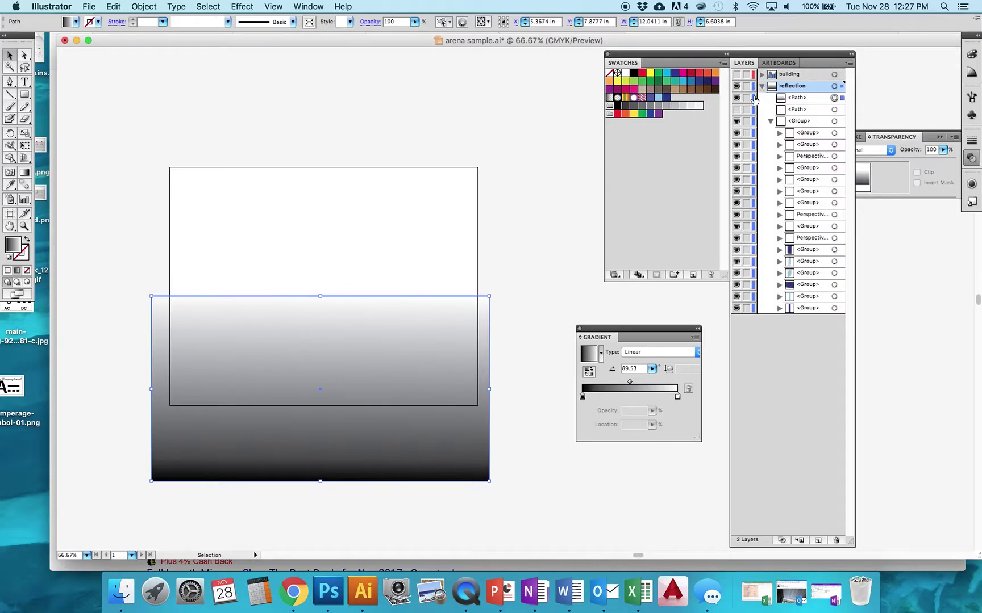
left_click(737, 98)
left_click(737, 98)
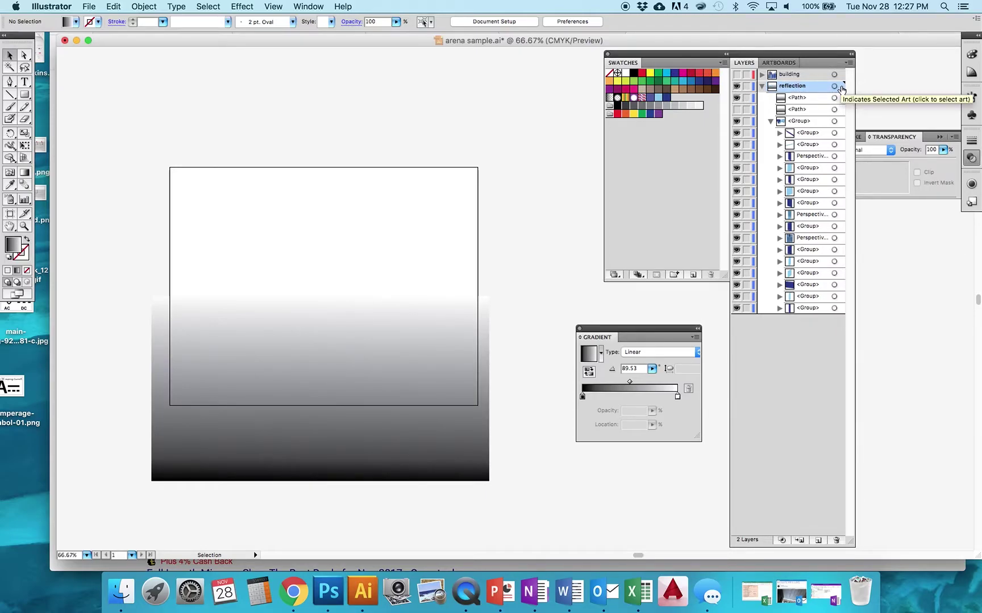
left_click(762, 86)
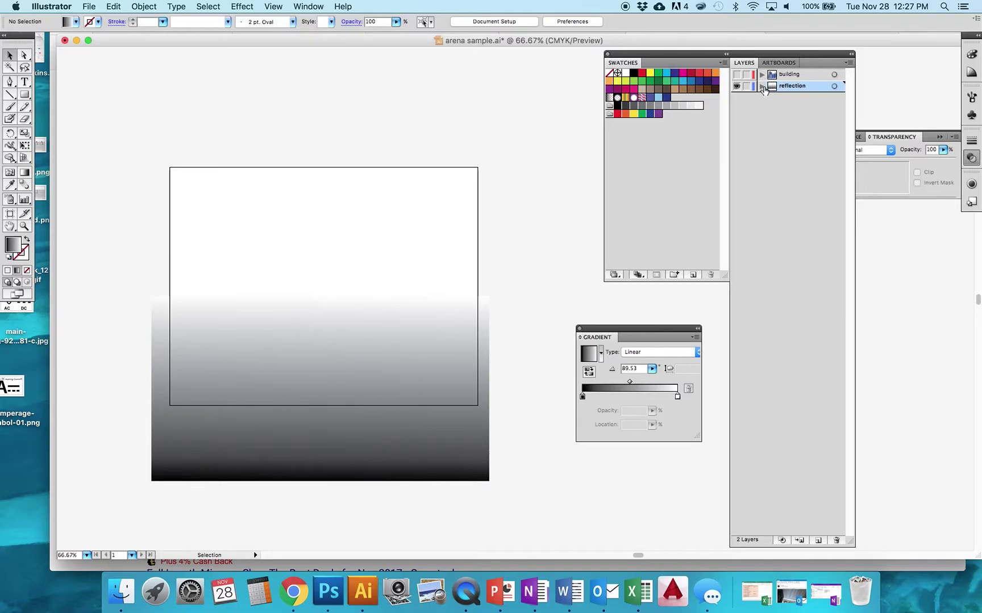
left_click(834, 86)
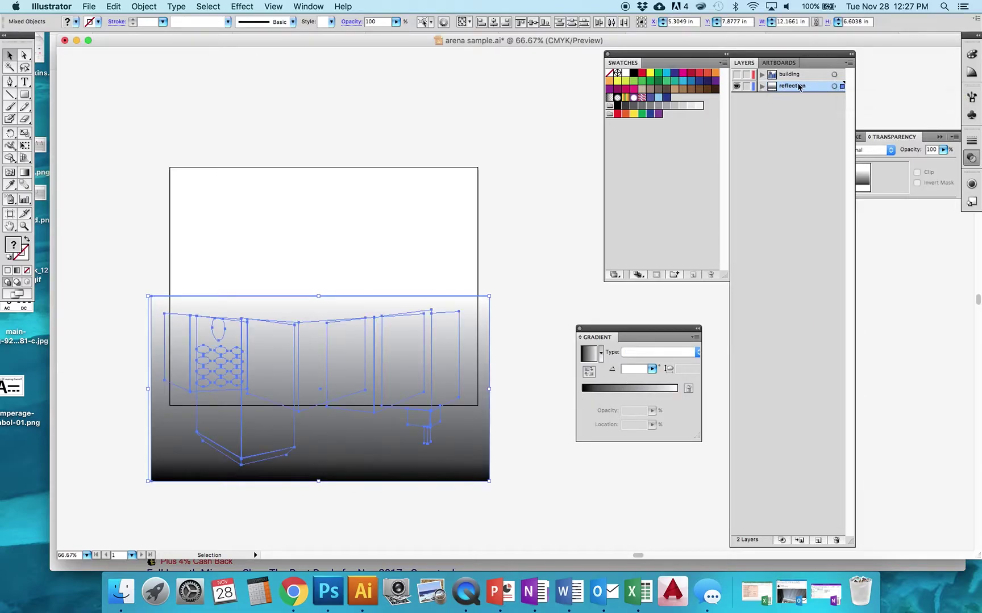
left_click(761, 86)
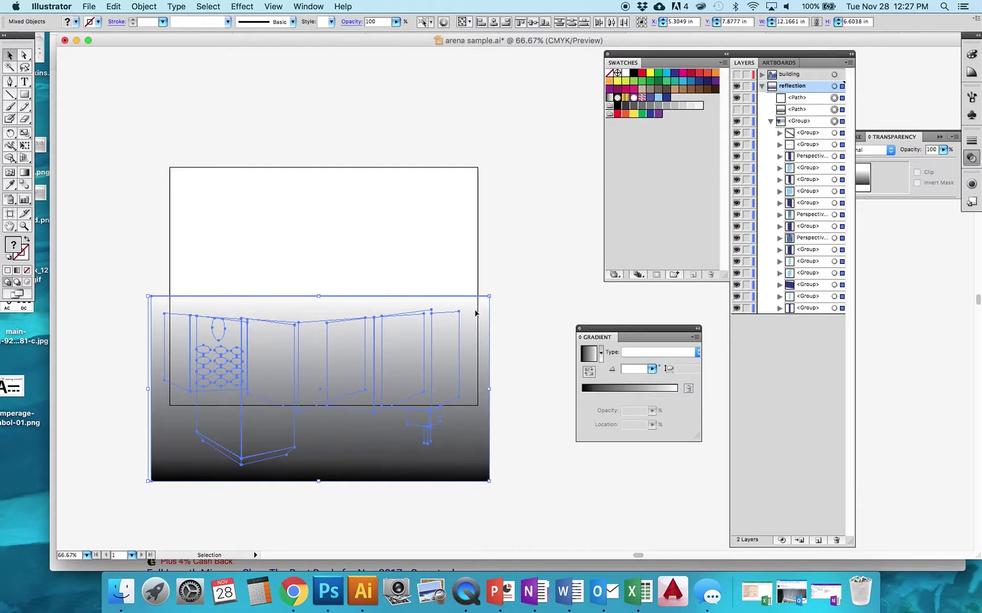
- Make an opacity mask from the gradient rectangle, show the buildings again, and edit the mask
left_click(888, 142)
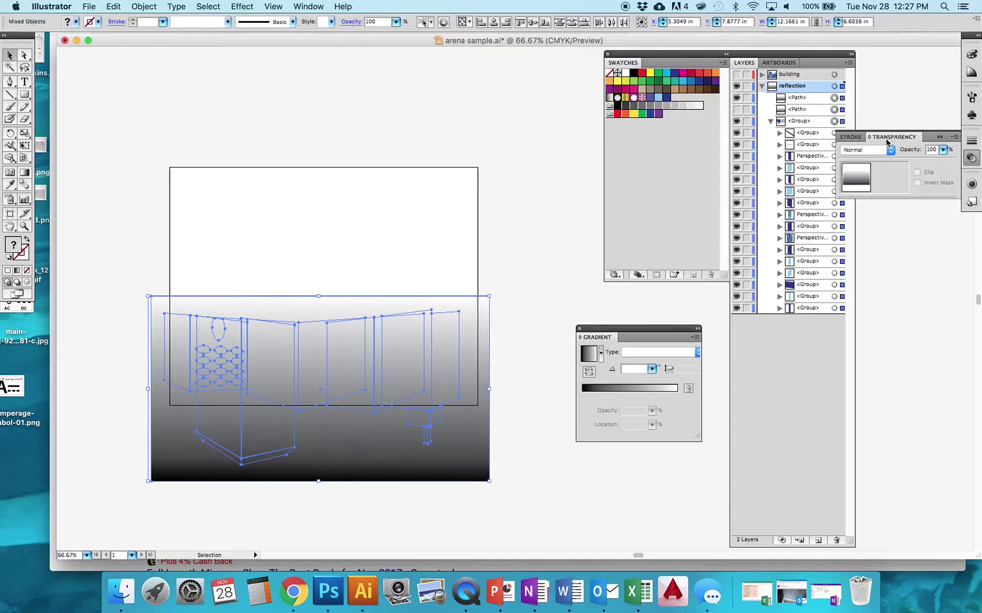
left_click(953, 138)
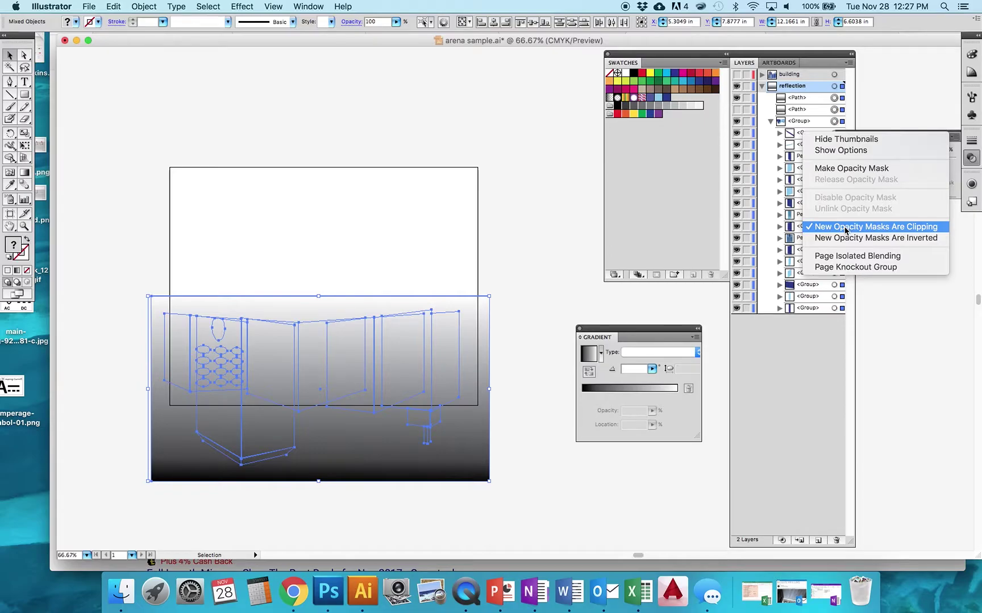
left_click(841, 168)
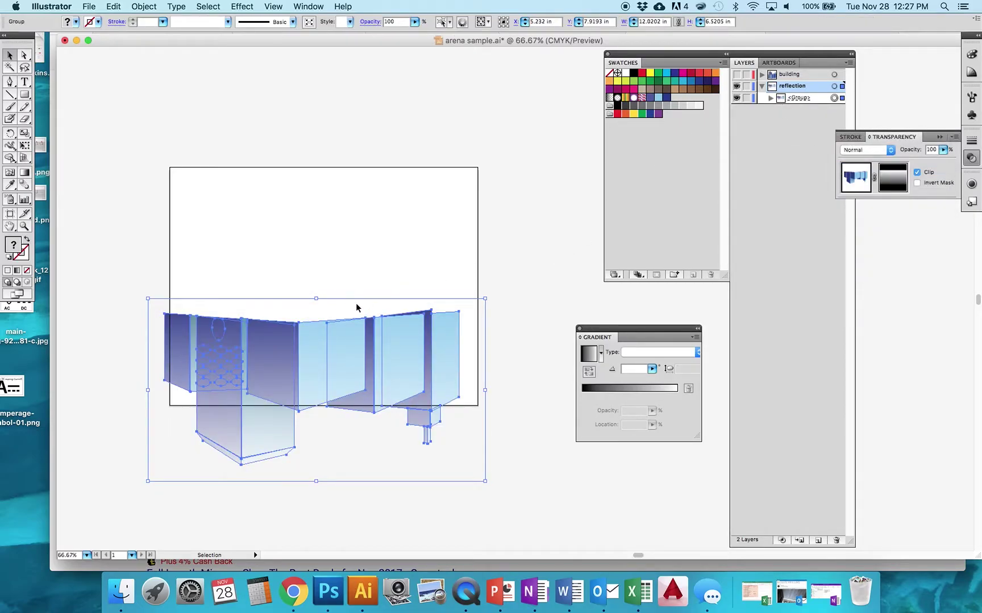
left_click(736, 74)
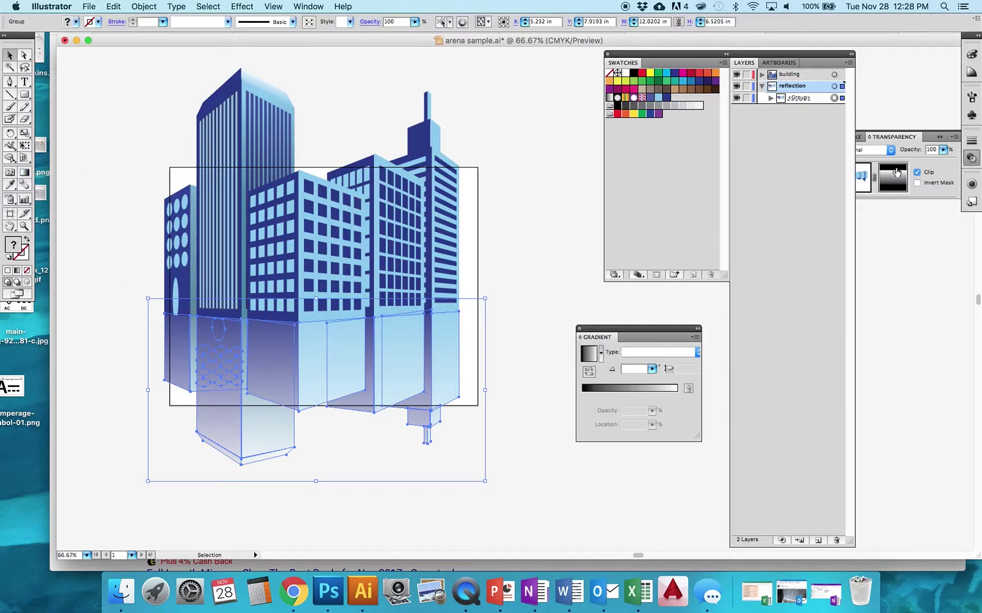
left_click(903, 138)
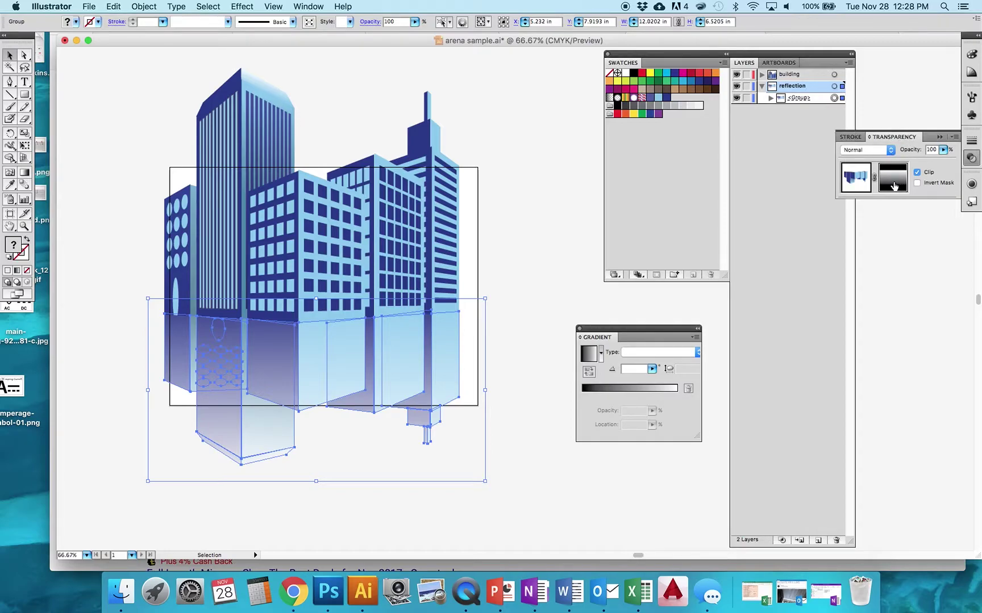
left_click(893, 180)
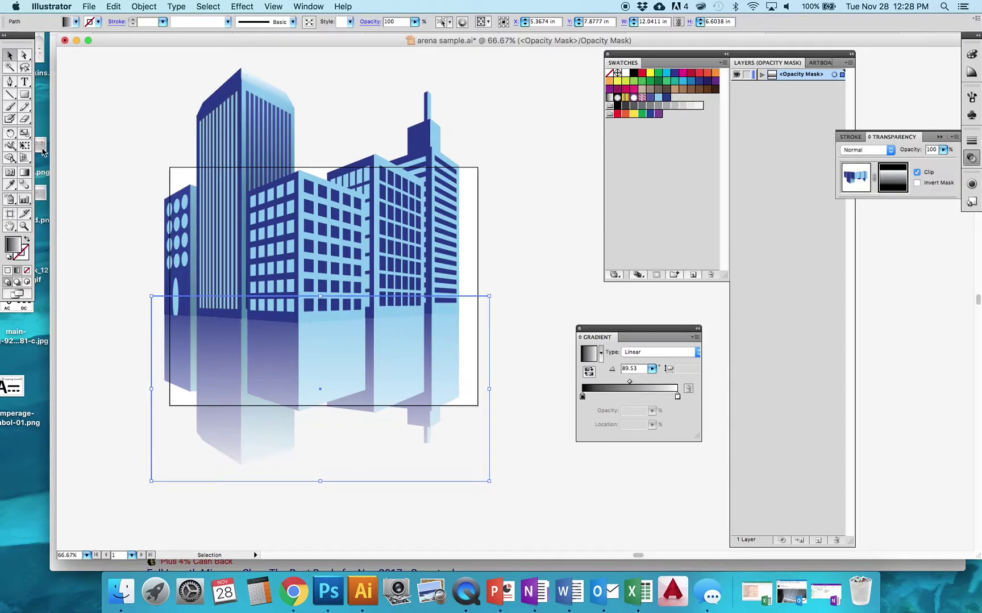
- Change the mask gradient's white stop to 24% grey in Grayscale mode
left_click(24, 172)
mouse_move(322, 296)
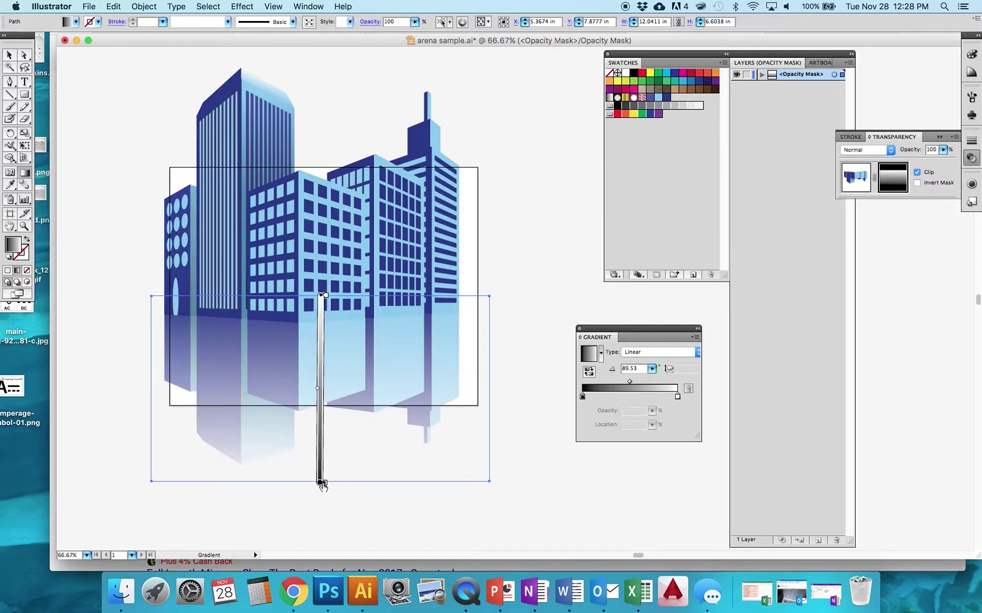
double_click(677, 397)
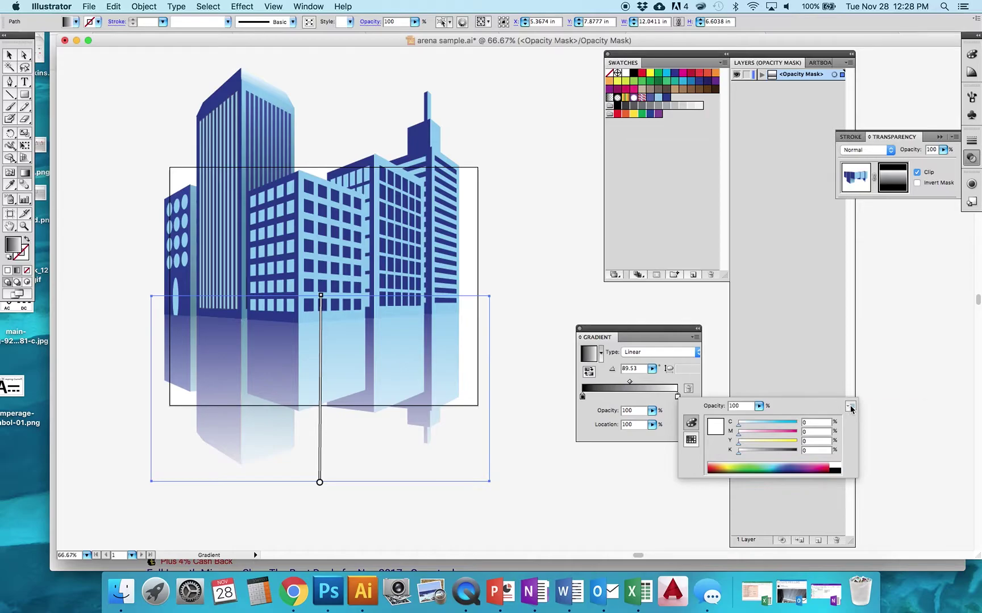
left_click(849, 406)
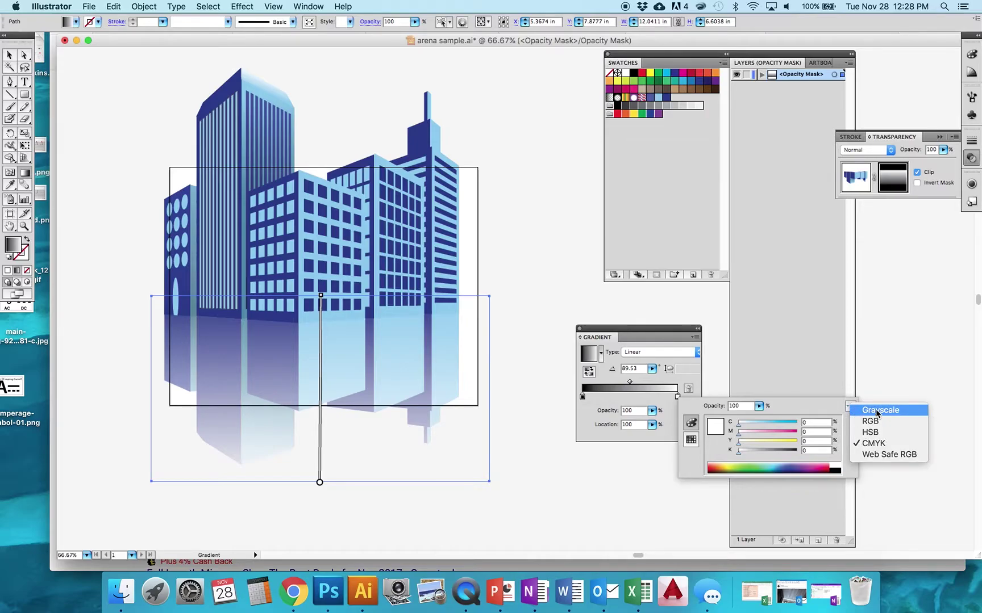
left_click(876, 411)
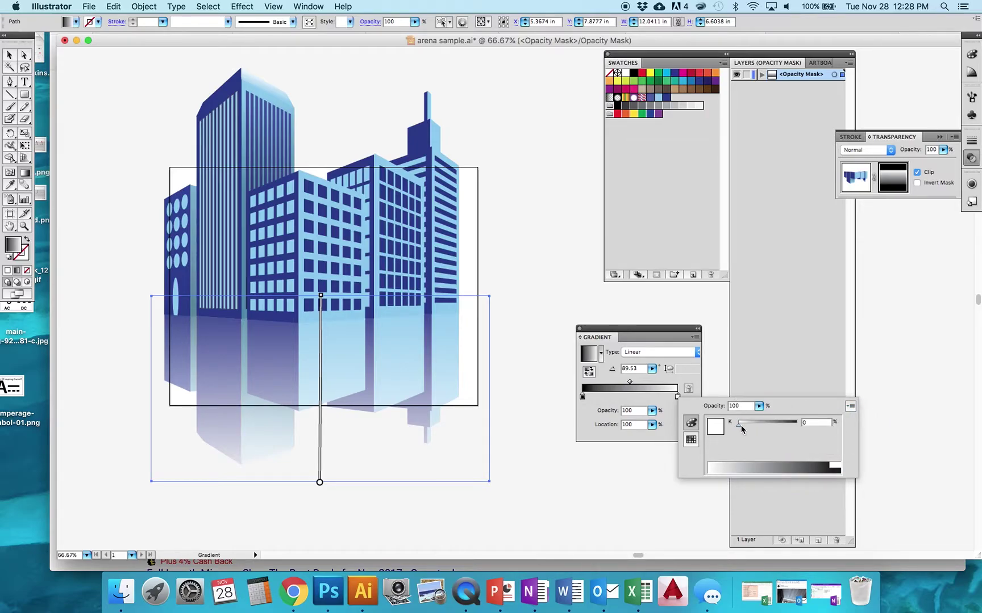
mouse_move(741, 426)
left_mouse_down()
mouse_move(759, 428)
mouse_move(750, 427)
left_mouse_up()
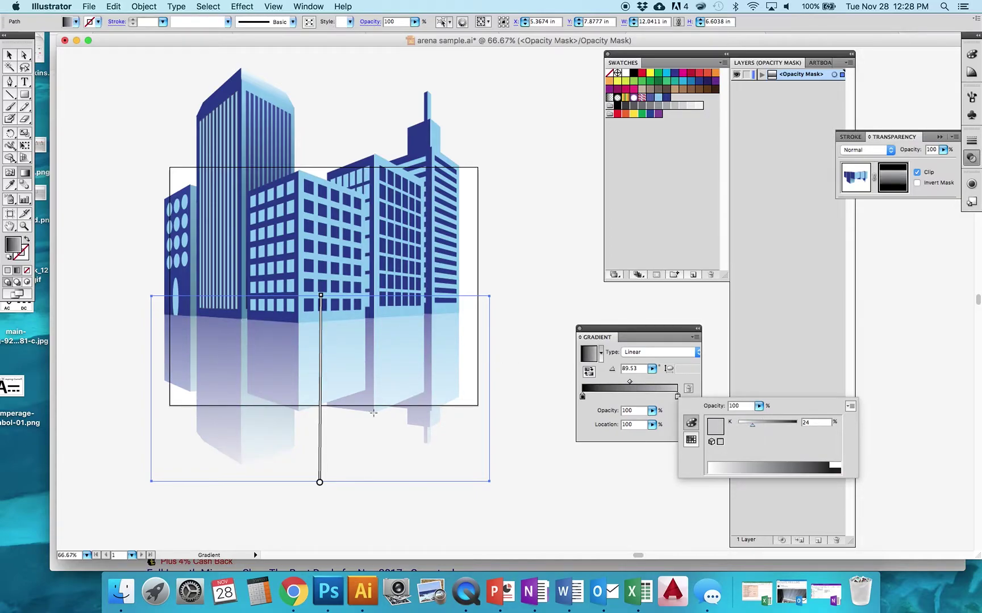
left_click(584, 399)
- Move the black stop to 8.59% and angle the mask gradient to about 120°
left_click_drag(583, 398, 591, 399)
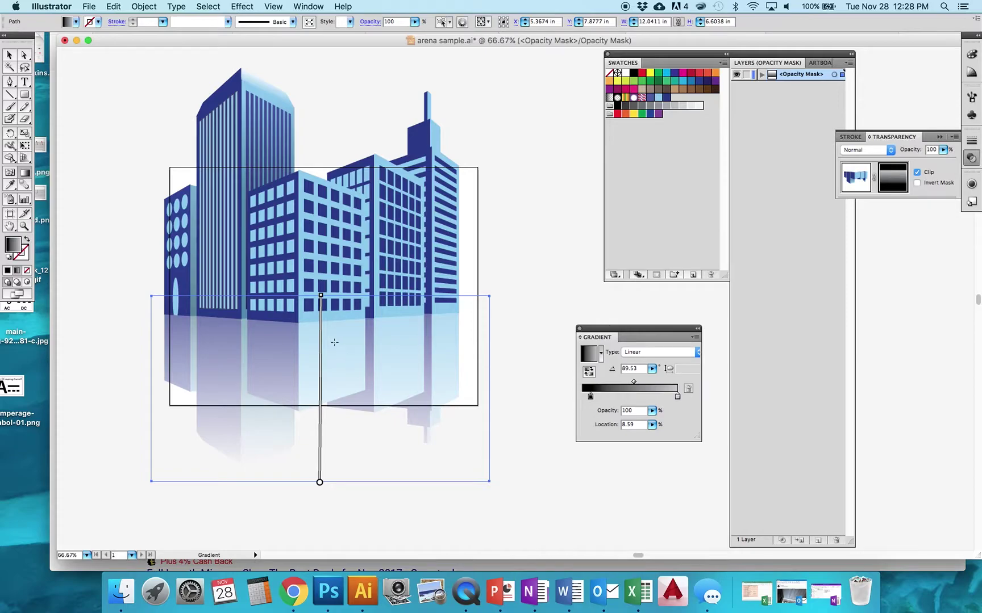
left_click_drag(403, 476, 276, 307)
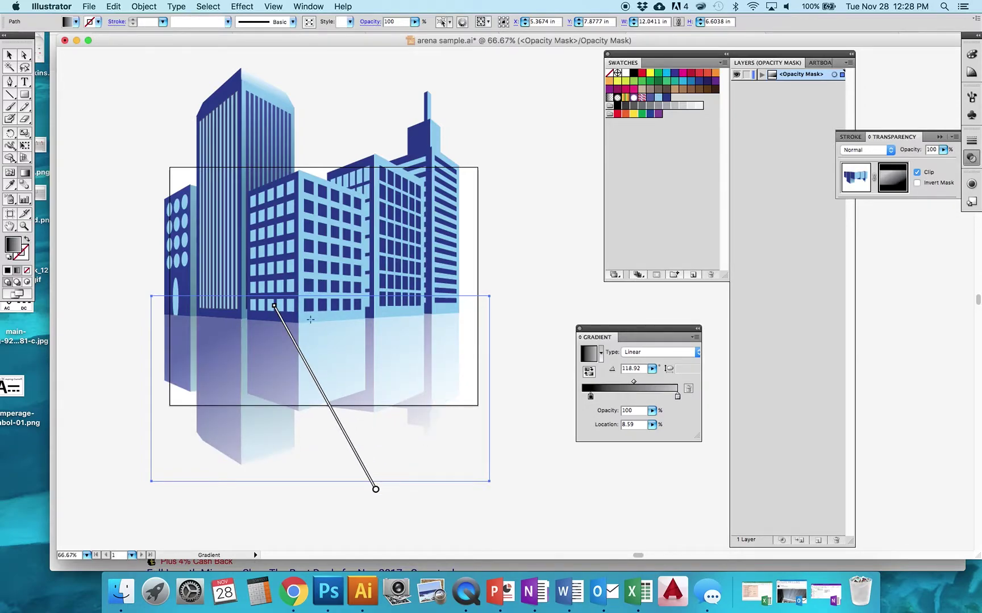
mouse_move(305, 487)
left_mouse_down()
mouse_move(317, 373)
mouse_move(302, 300)
mouse_move(315, 288)
left_mouse_up()
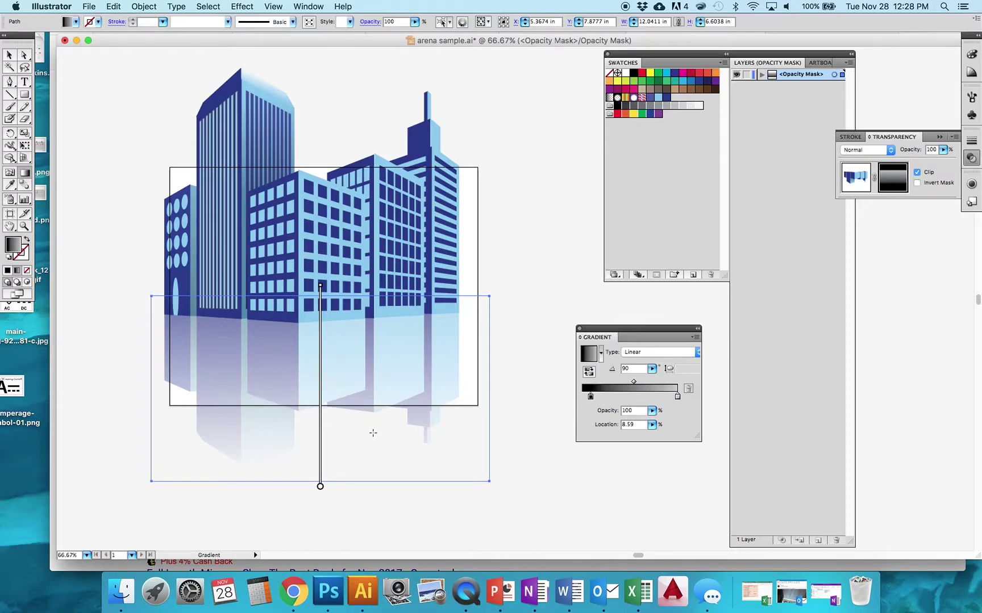
left_click_drag(378, 490, 288, 296)
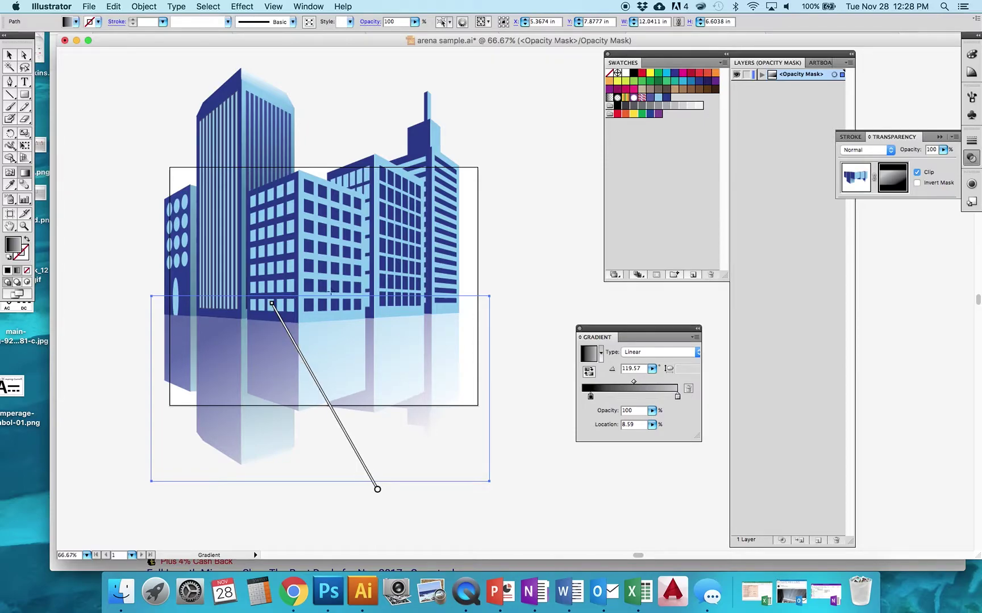
- Select the masked reflection and exit opacity-mask editing
left_click(9, 55)
left_click(86, 67)
left_click_drag(85, 68, 552, 504)
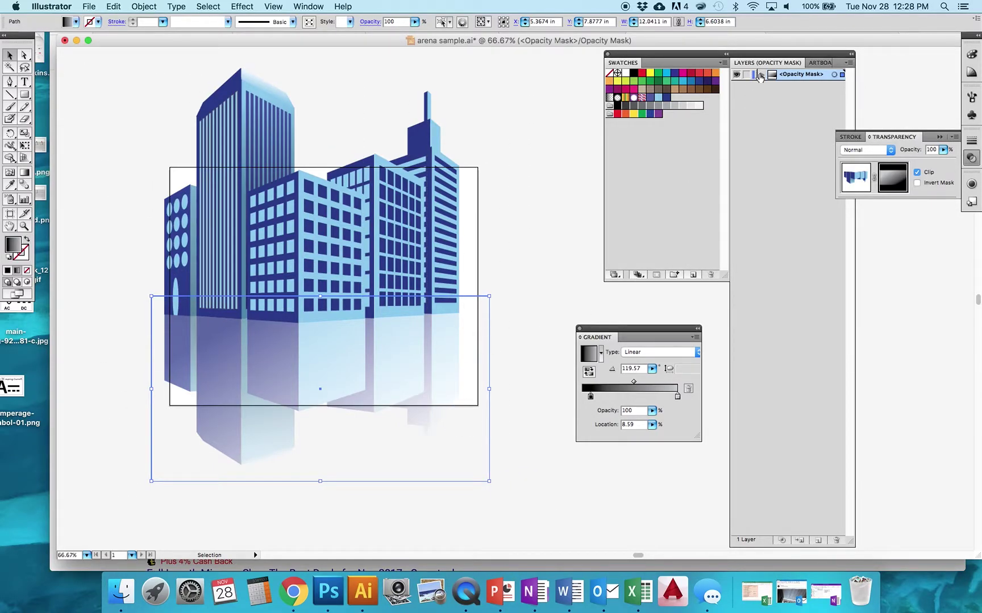
left_click(856, 179)
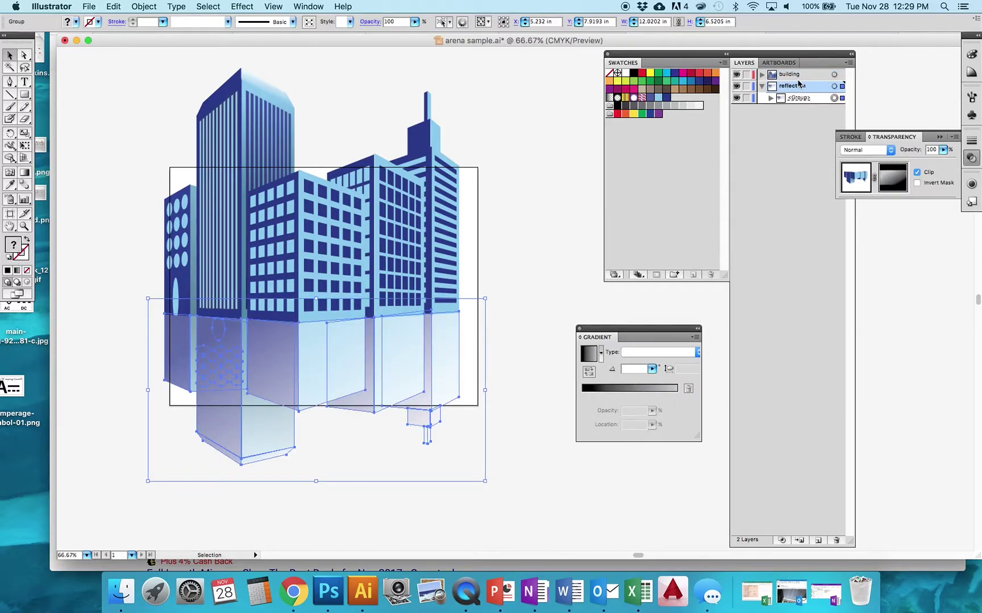
left_click(761, 85)
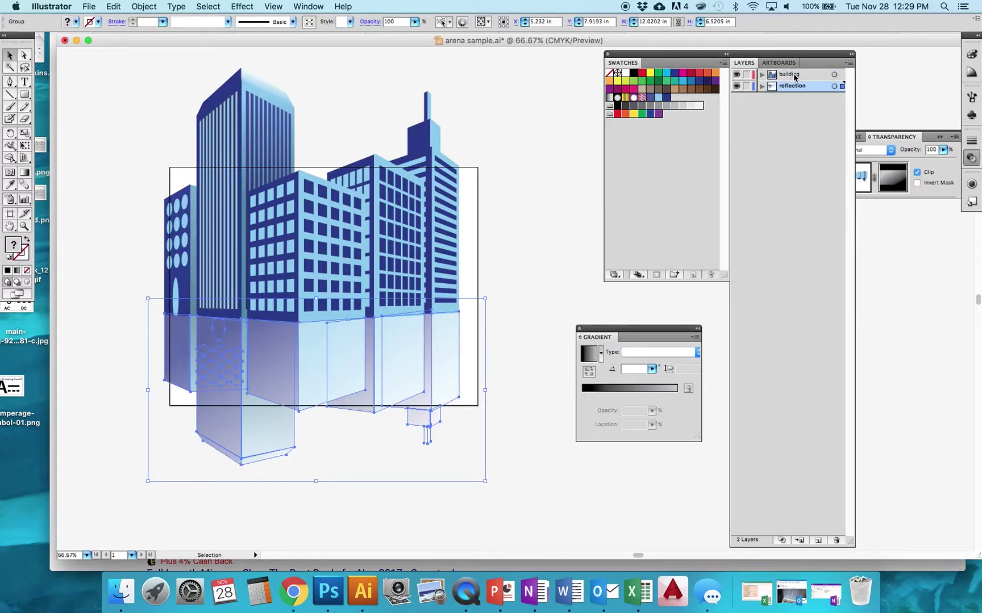
- Scale the buildings and reflection down together and move them inside the artboard
left_click(841, 75, "shift")
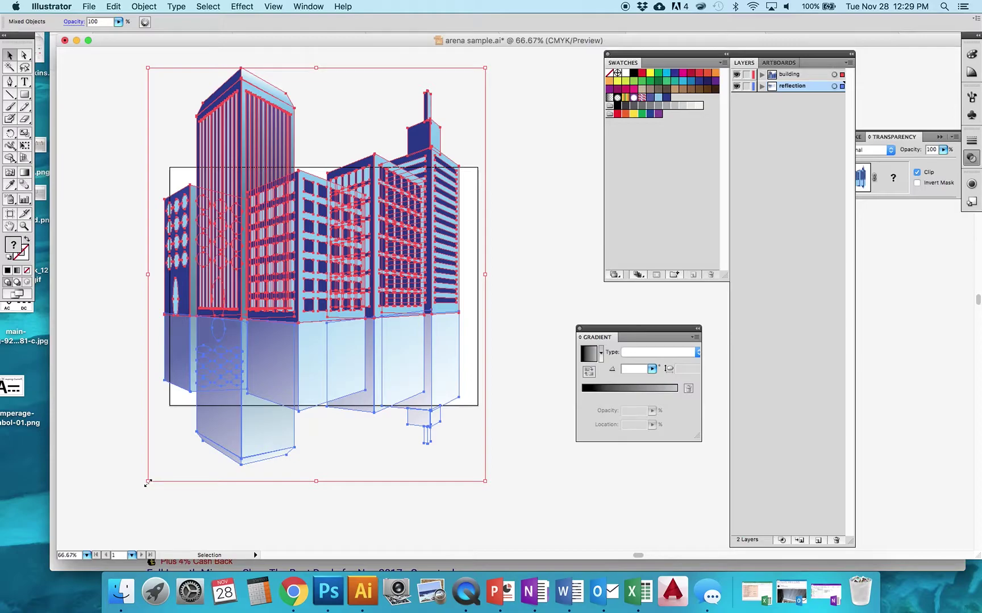
left_click_drag(146, 482, 271, 346)
left_click_drag(373, 212, 299, 281)
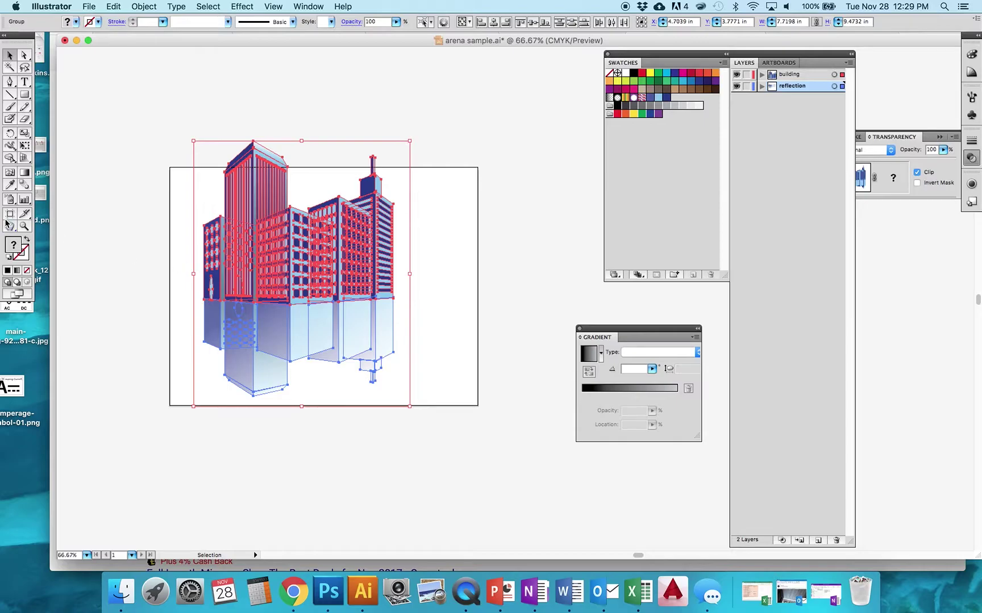
- Make the artboard portrait 8.5 × 11 in and shift the artwork right and down to fit
left_click(10, 214)
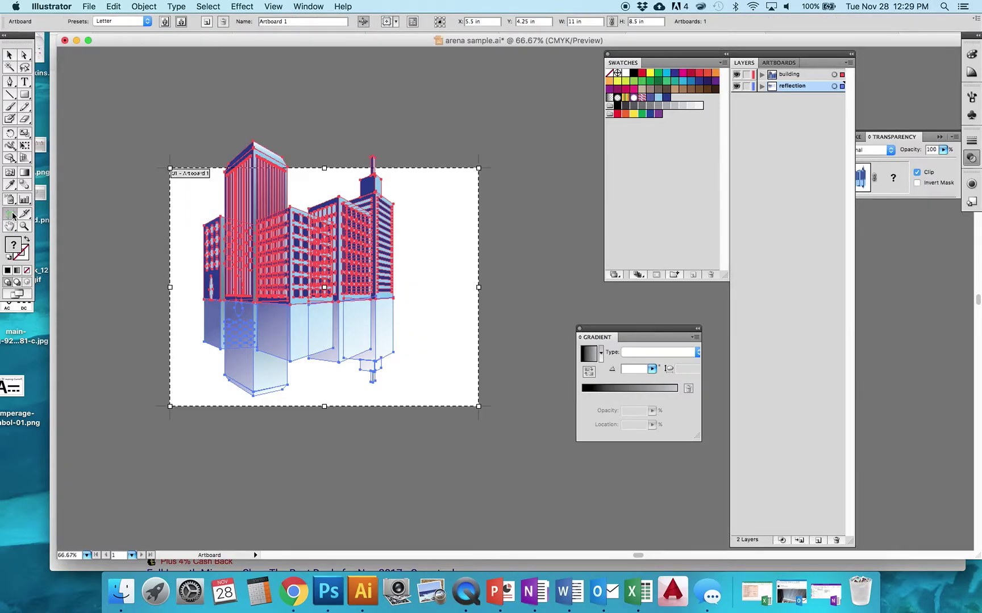
left_click(165, 22)
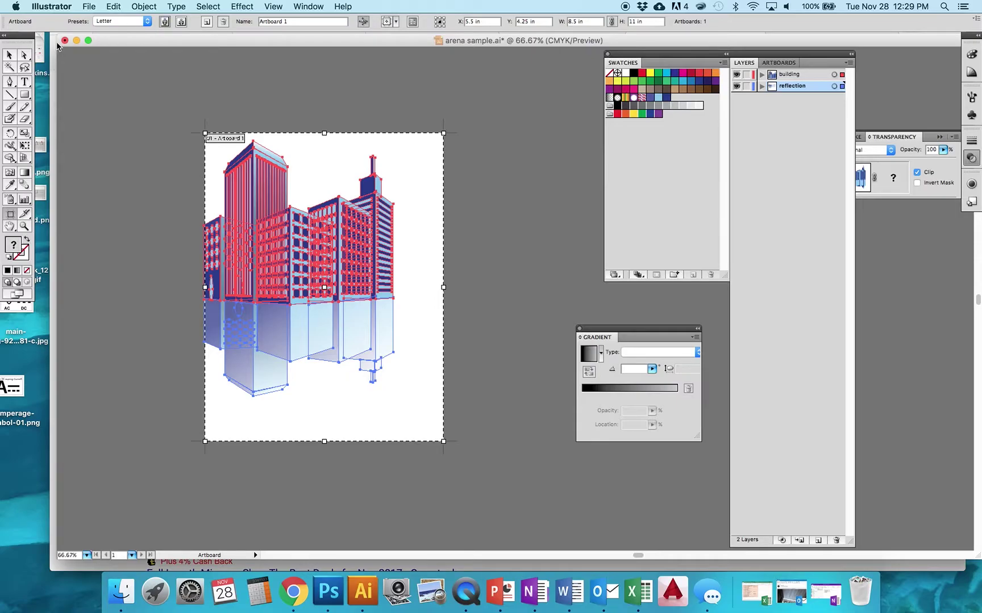
left_click(9, 55)
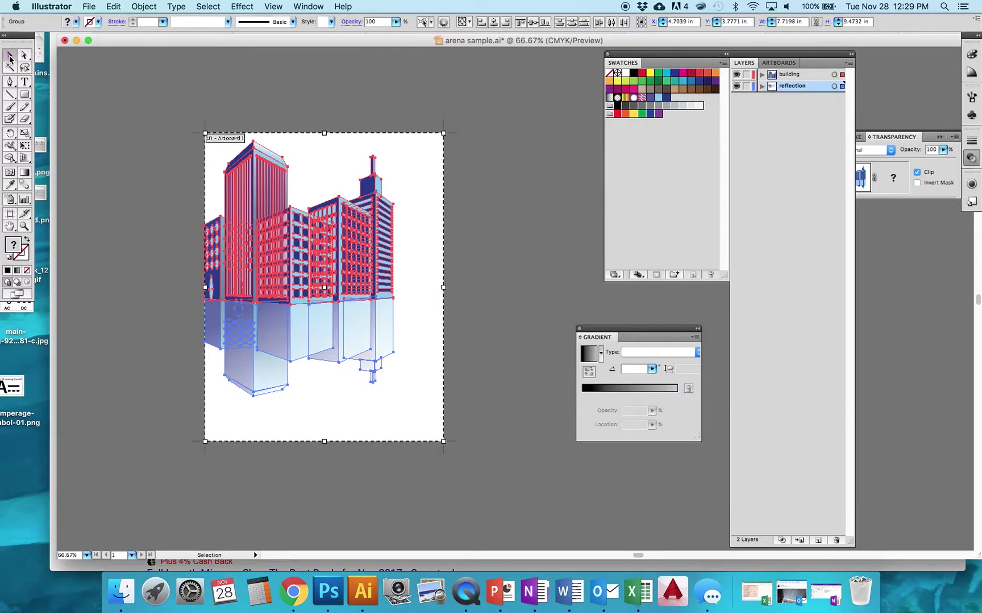
left_click(250, 234)
left_click_drag(246, 232, 272, 238)
left_click(174, 242)
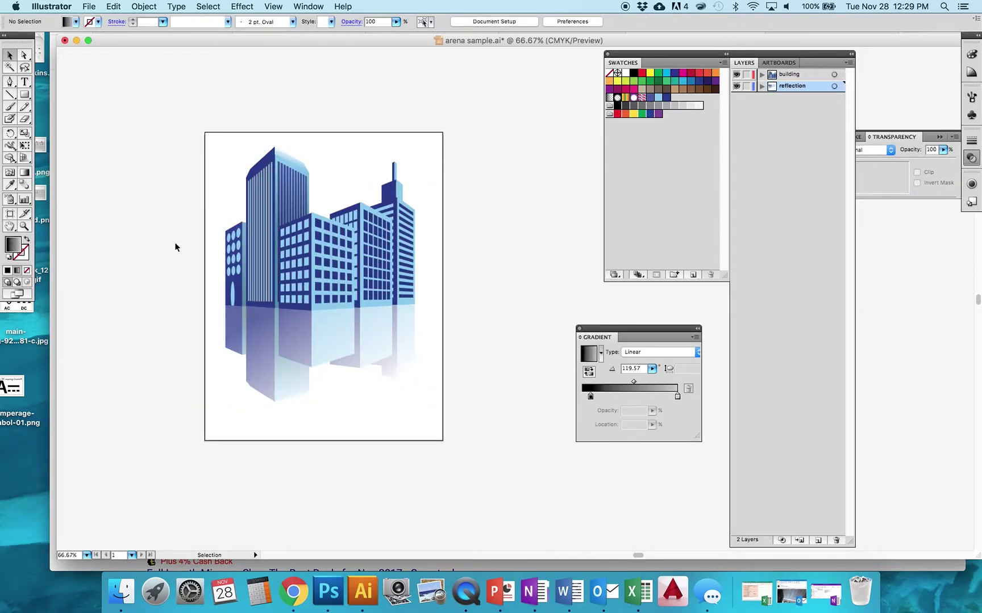